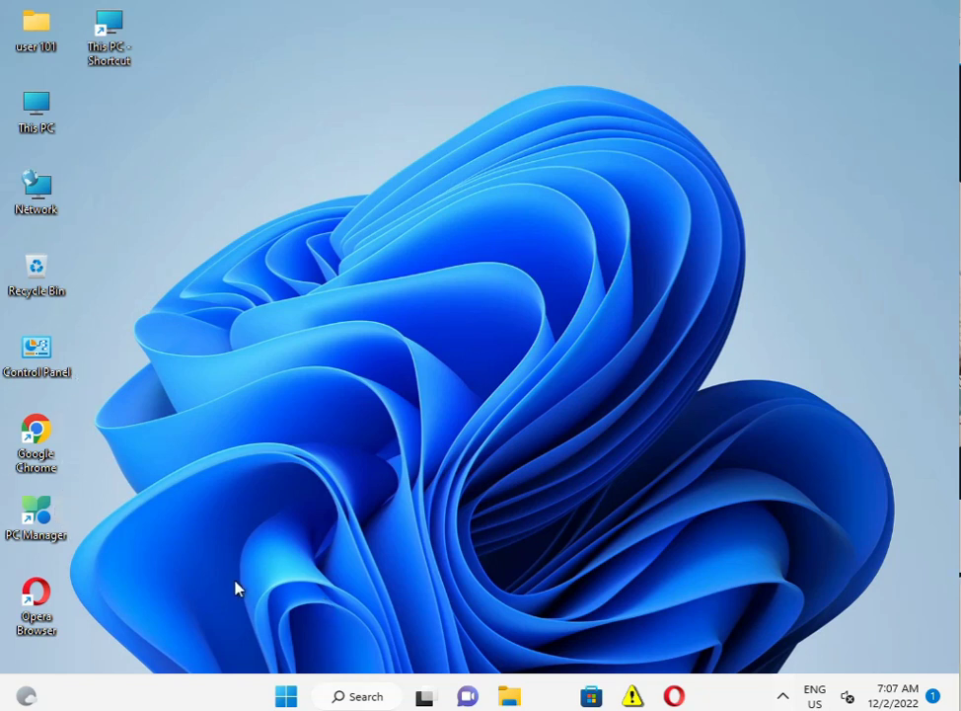
# Open Control Panel, view it by category, and bring up the list of installed programs.
pyautogui.click(287, 697)
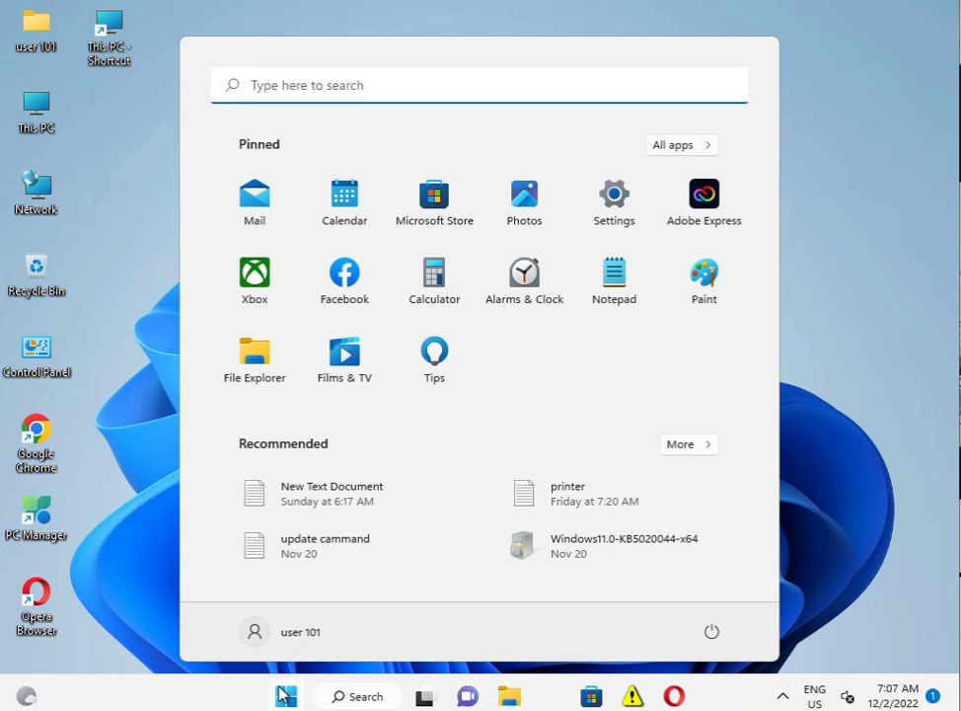
pyautogui.write('con')
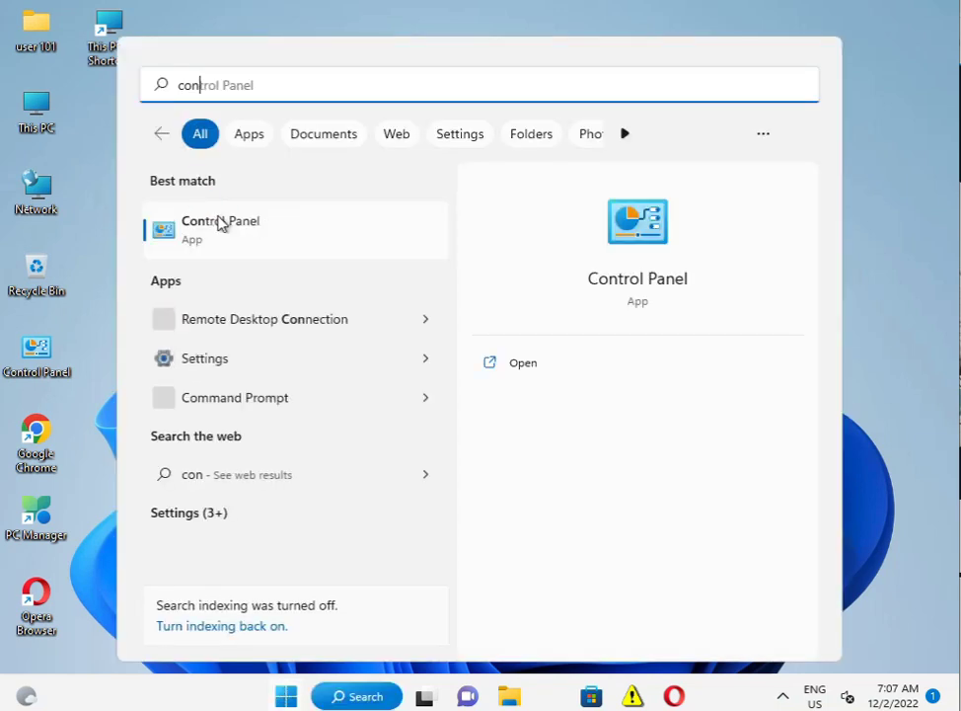
pyautogui.click(219, 223)
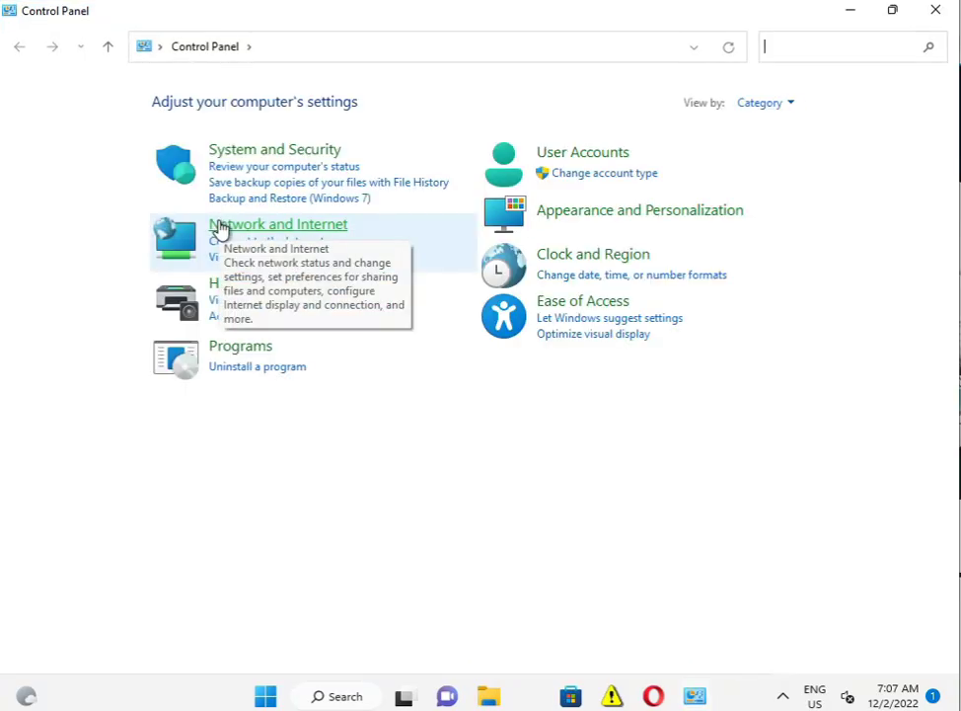
pyautogui.click(779, 104)
pyautogui.click(780, 128)
pyautogui.click(277, 368)
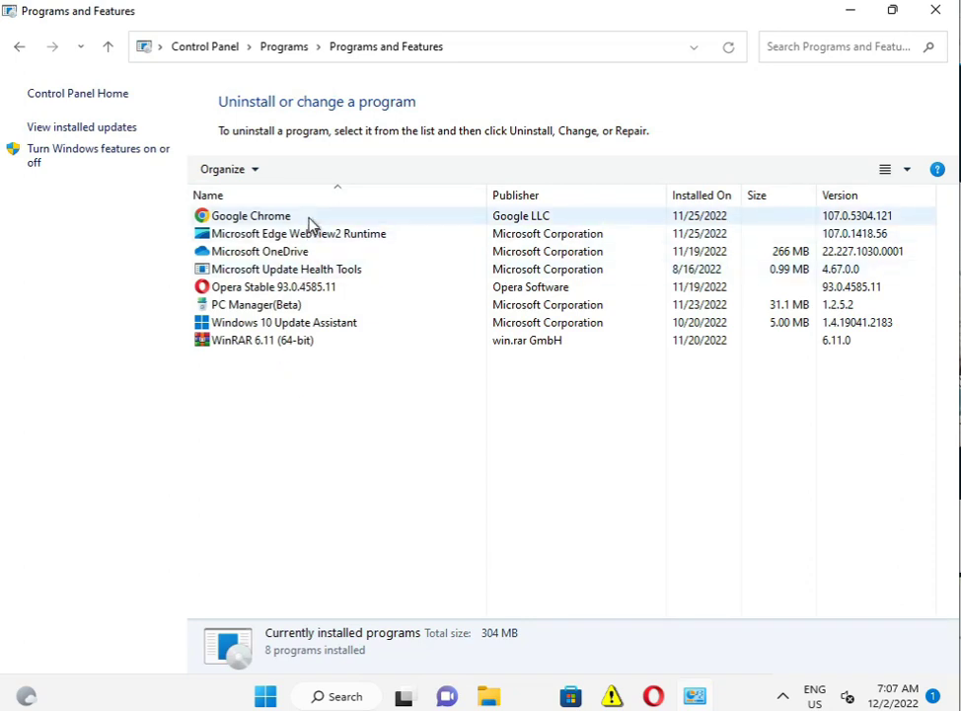
# Try to uninstall Microsoft OneDrive from the installed programs, and close the window.
pyautogui.click(297, 251)
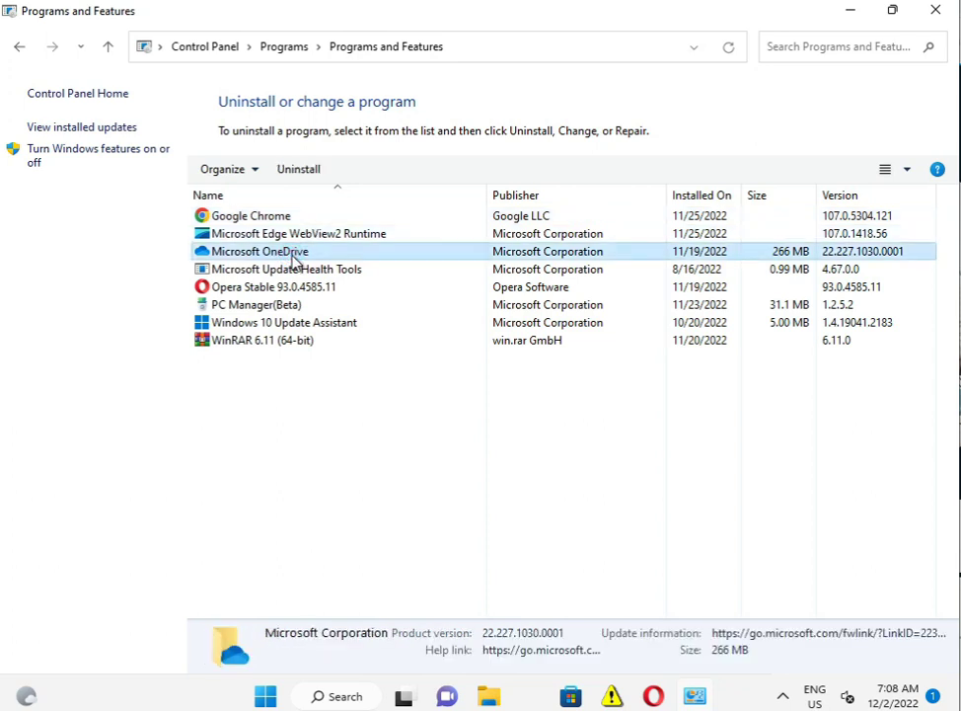
pyautogui.click(300, 170)
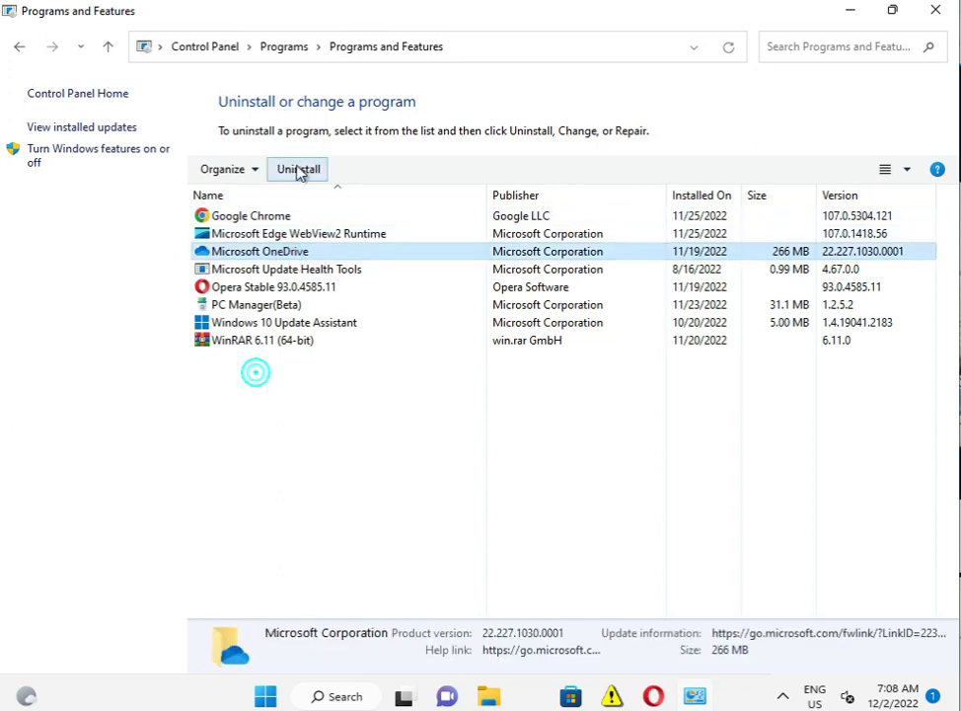
pyautogui.click(256, 373)
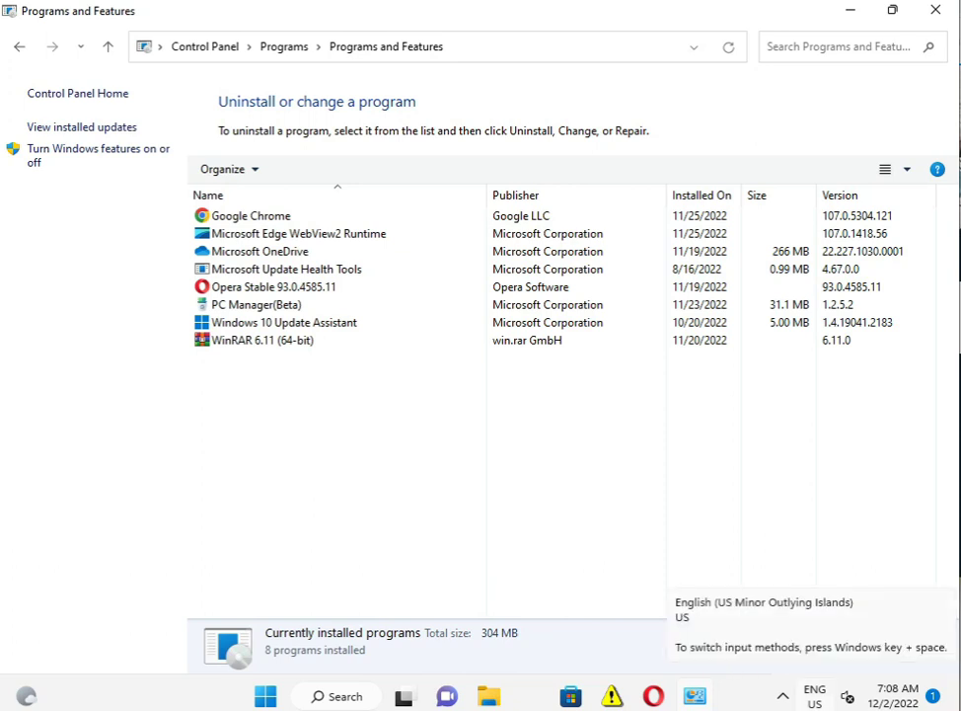
pyautogui.click(945, 16)
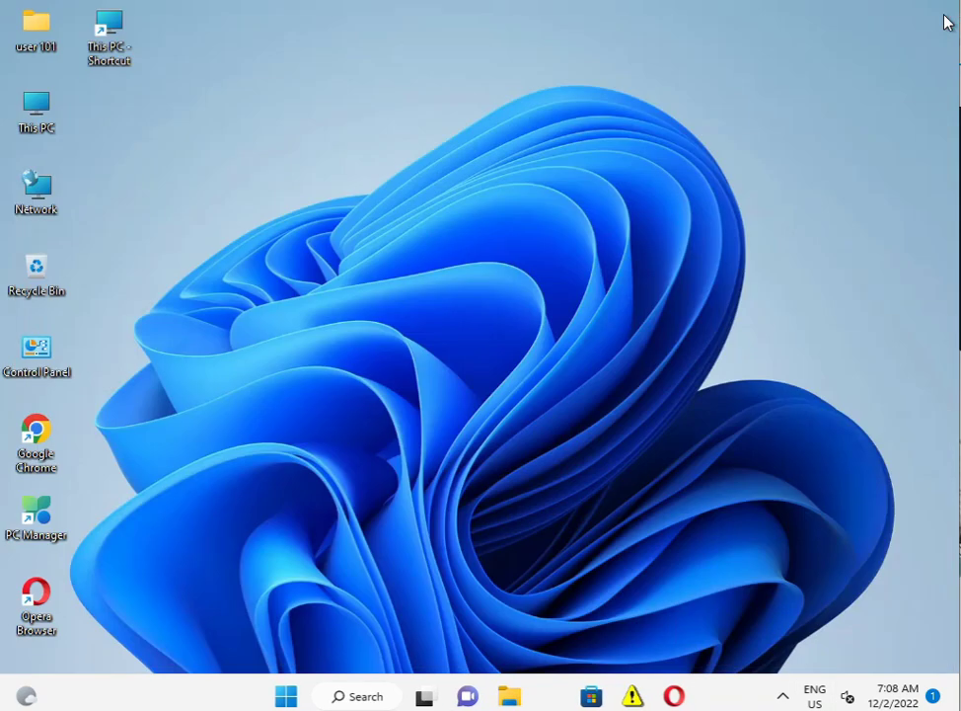
# Search Windows for "services" and open the Services app.
pyautogui.press('super')
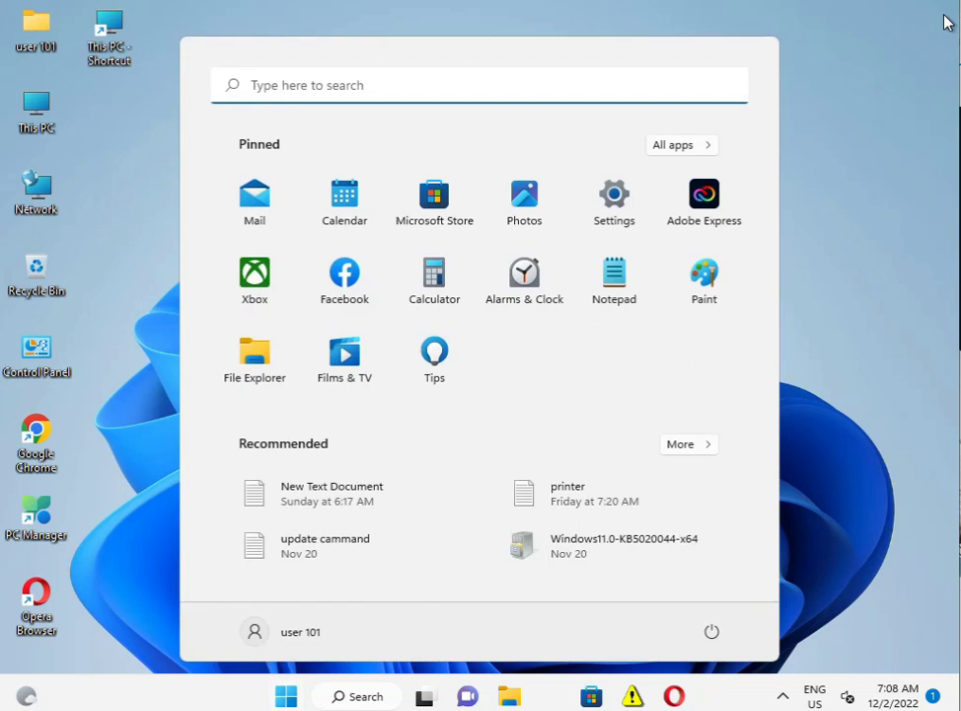
pyautogui.write('services')
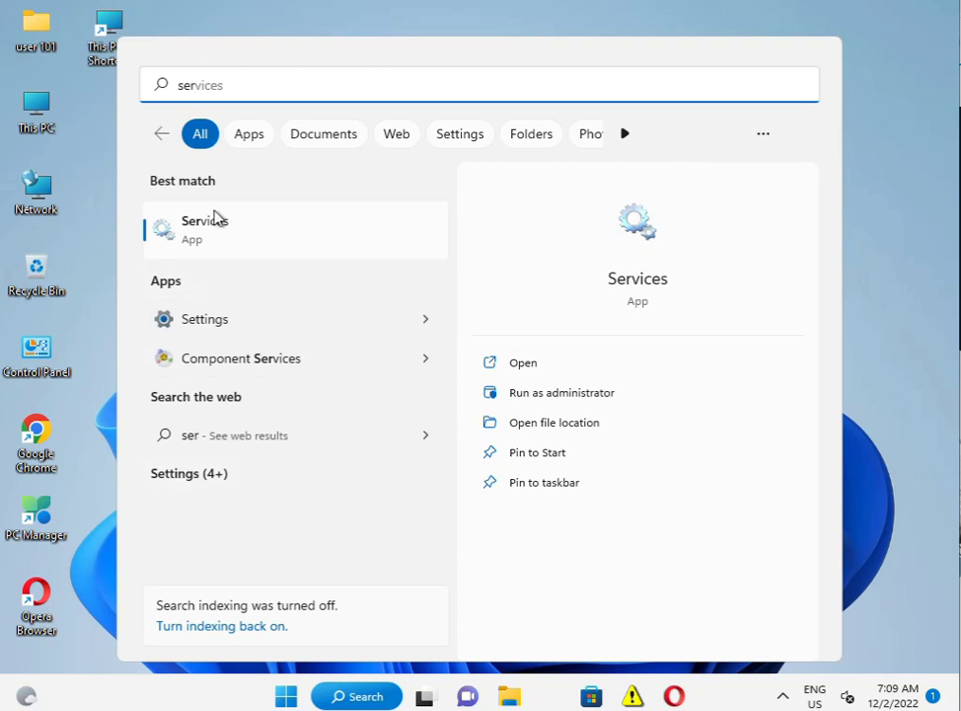
pyautogui.click(216, 231)
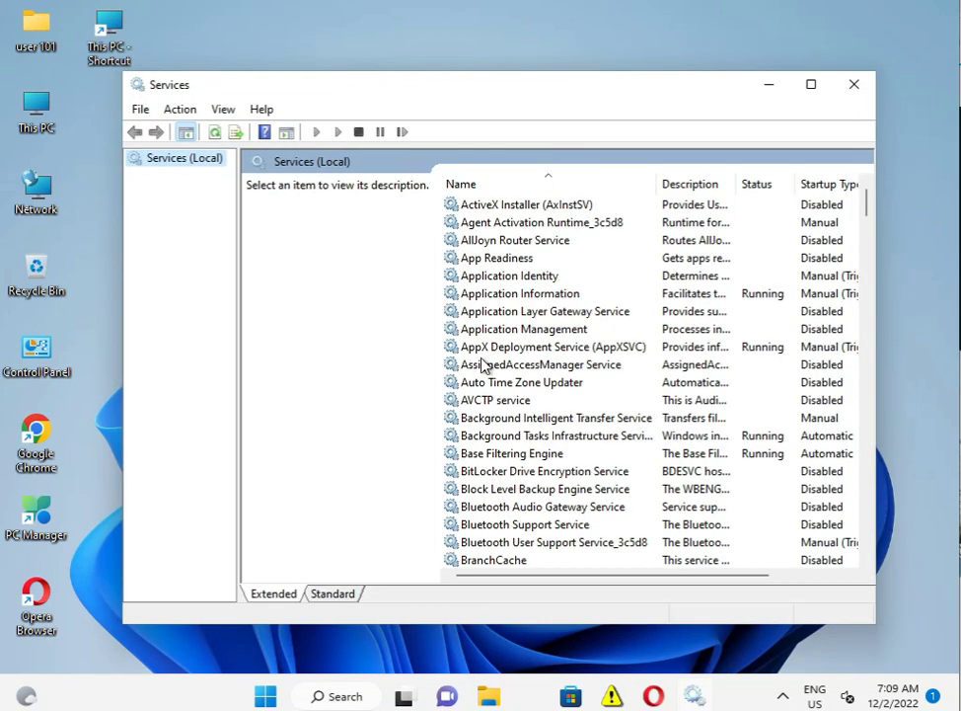
# Check the startup type and service status in the Windows Update service's properties, and minimize the Services window.
pyautogui.click(484, 364)
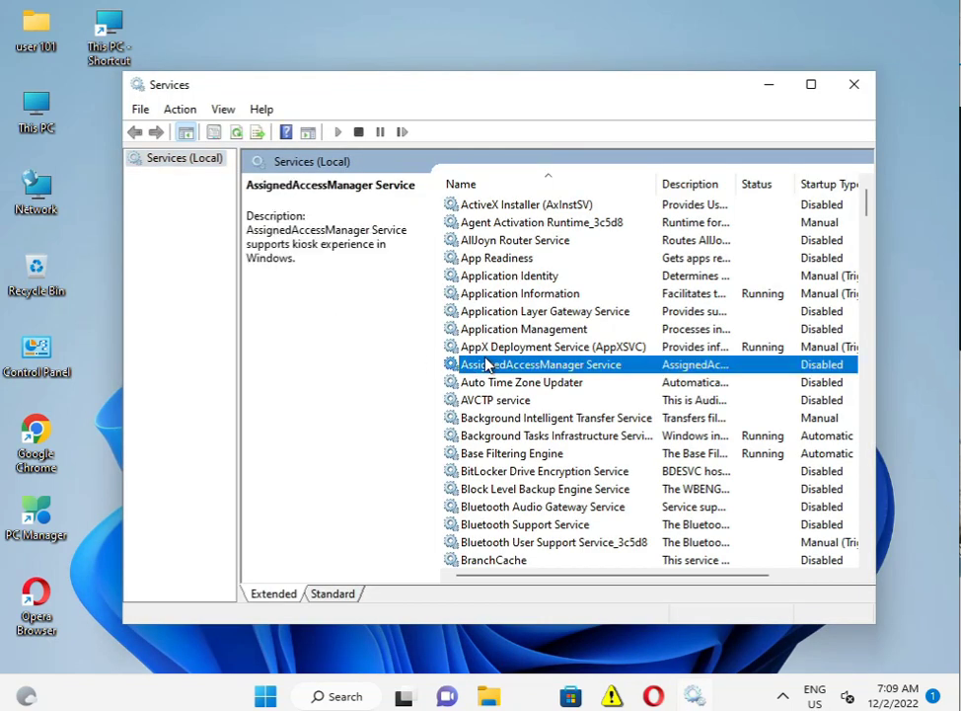
pyautogui.press('w')
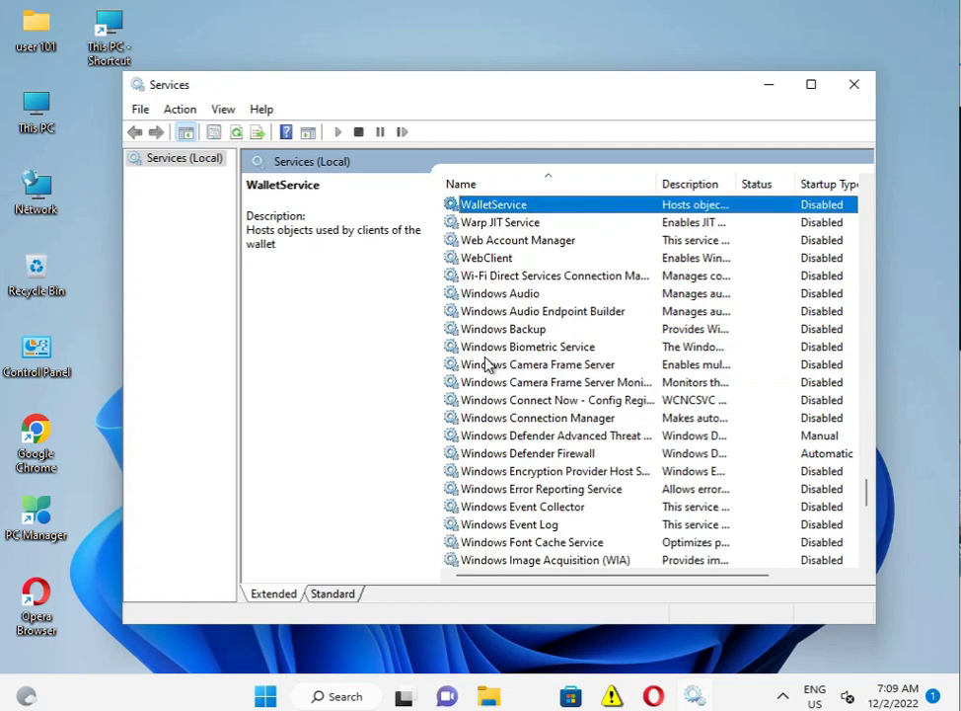
pyautogui.scroll(-8, 523, 454)
pyautogui.scroll(-2, 534, 494)
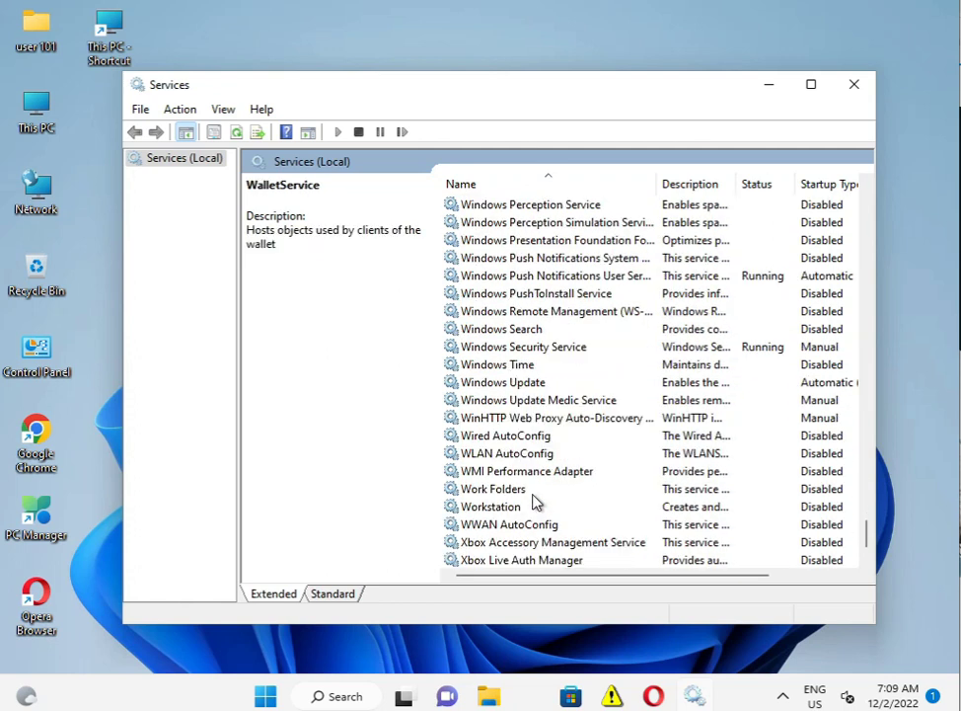
pyautogui.doubleClick(541, 384)
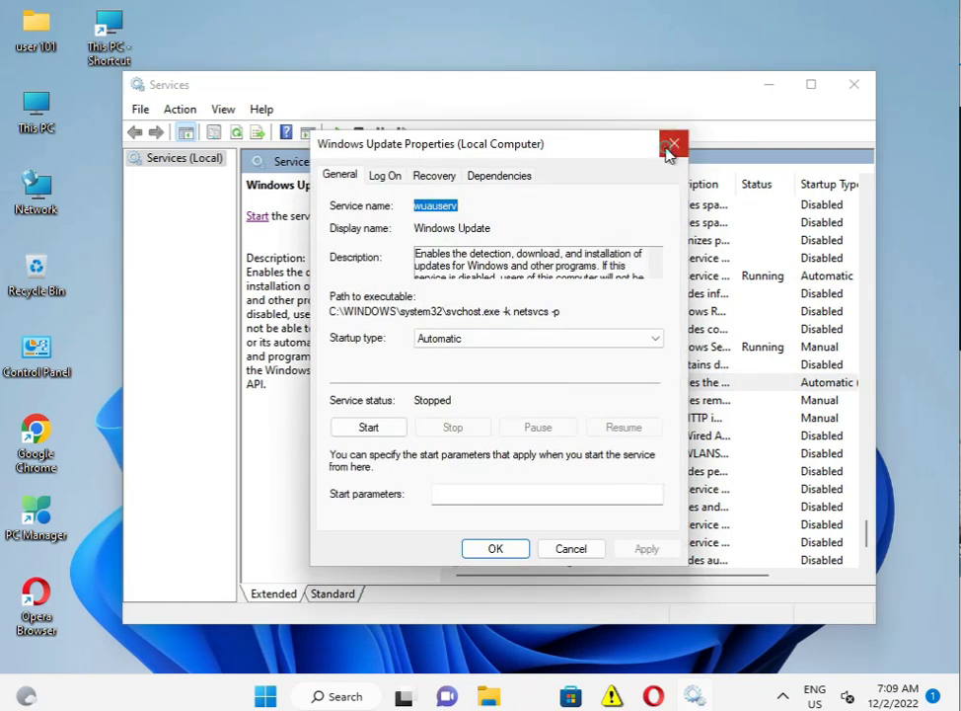
pyautogui.click(674, 144)
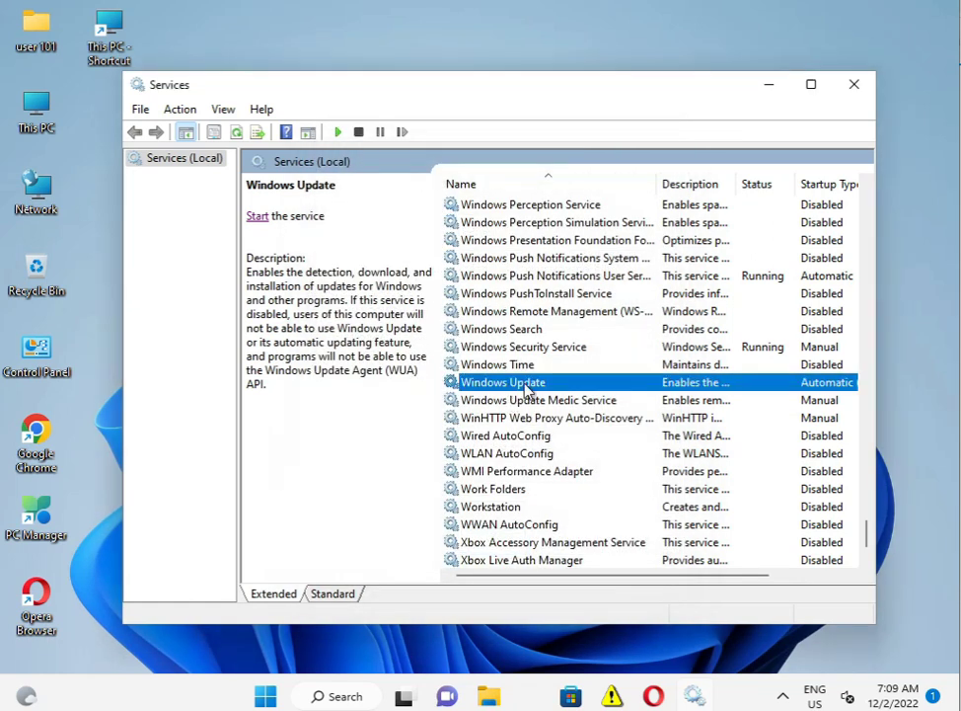
pyautogui.doubleClick(526, 384)
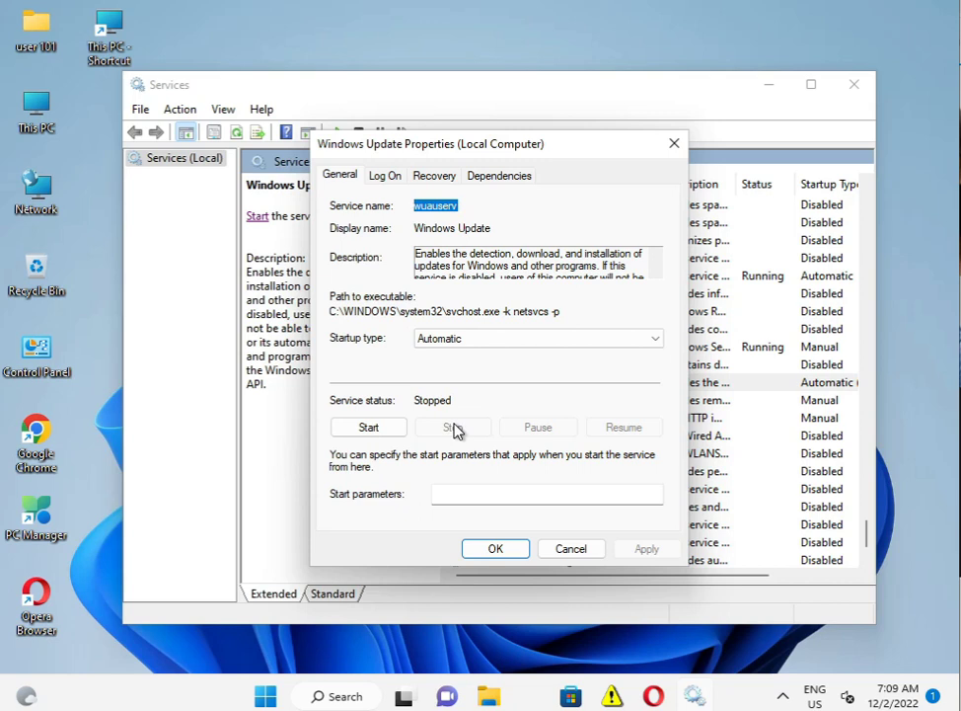
pyautogui.click(484, 552)
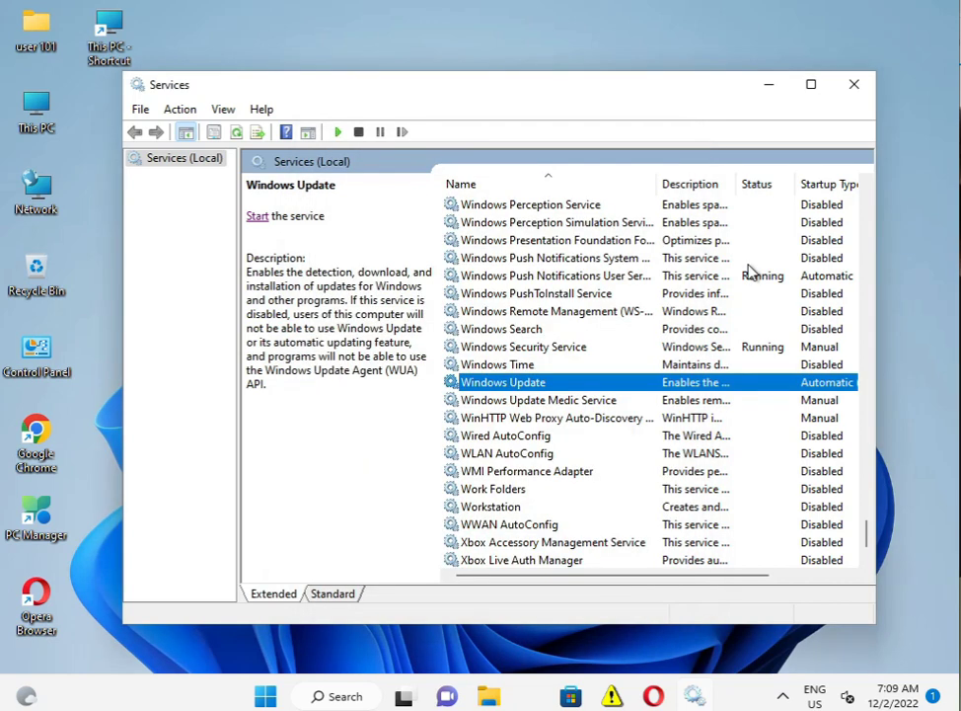
pyautogui.click(764, 88)
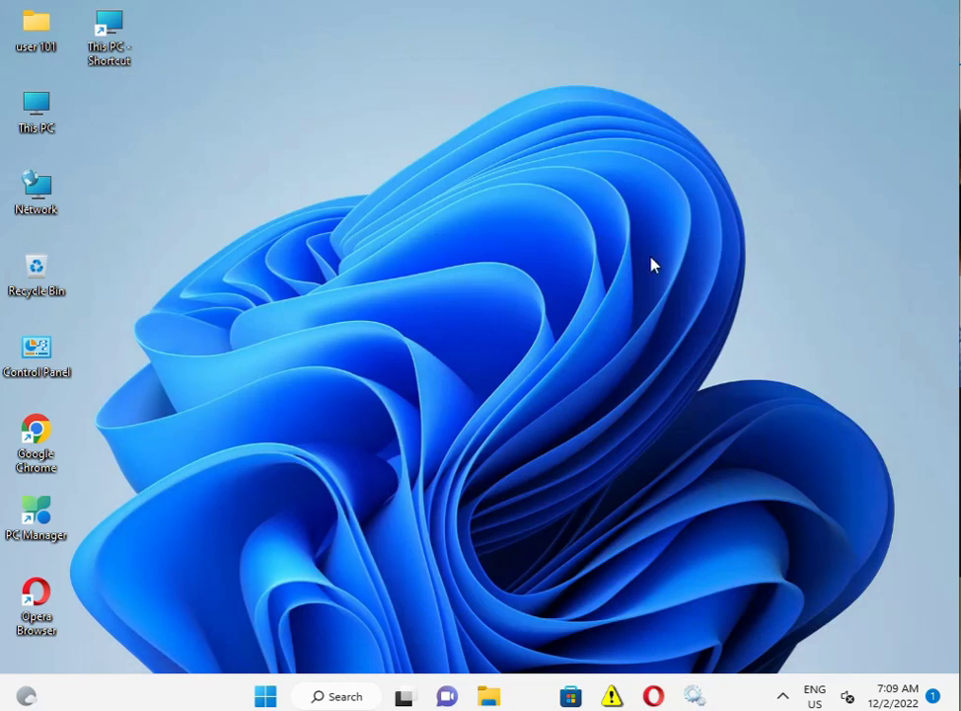
# Open the Windows folder on Local Disk (C:) in File Explorer.
pyautogui.click(488, 697)
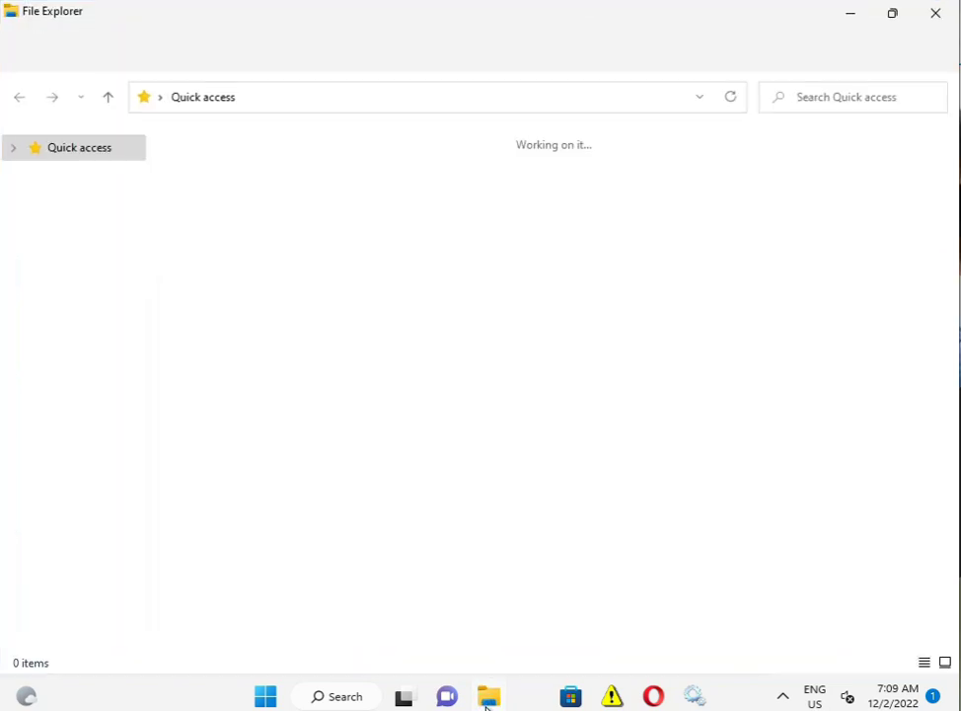
pyautogui.click(74, 404)
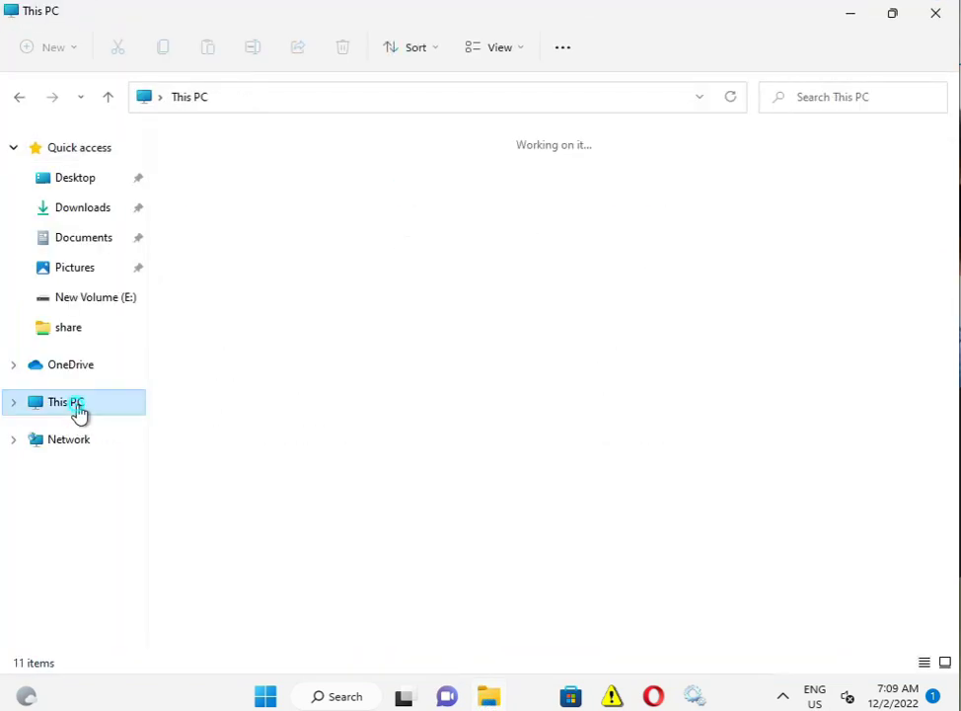
pyautogui.click(296, 315)
pyautogui.doubleClick(296, 316)
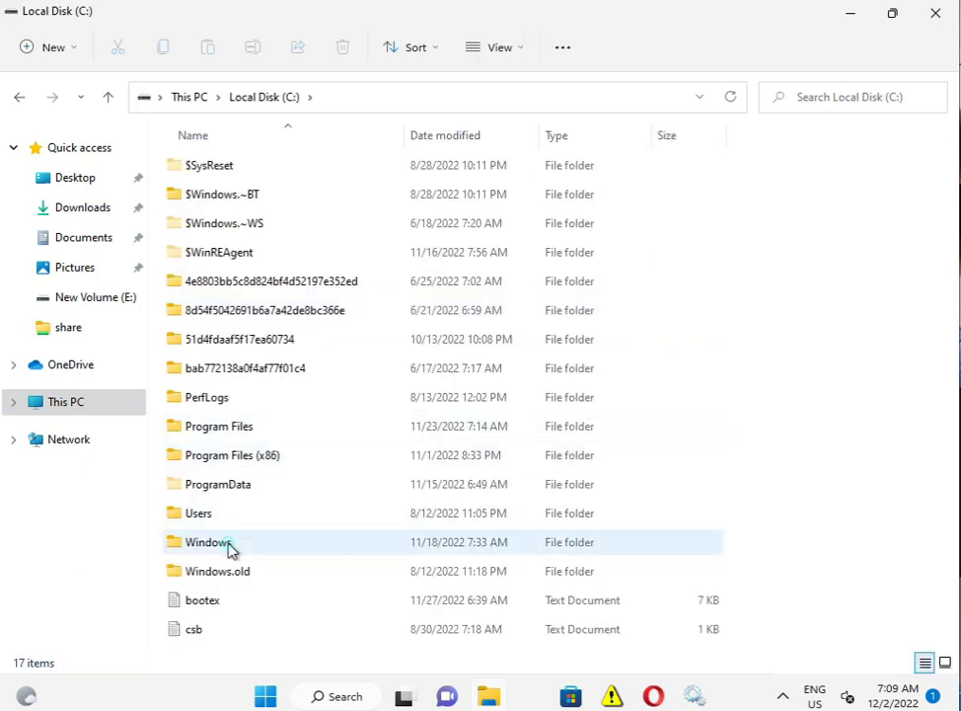
pyautogui.click(229, 549)
pyautogui.doubleClick(229, 550)
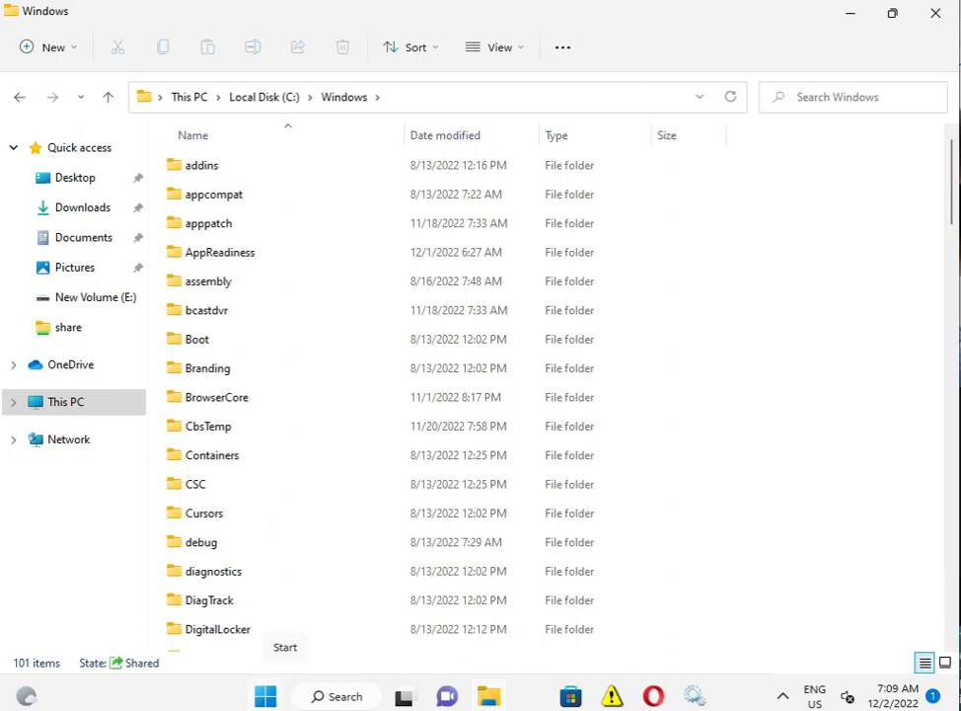
# Find and open the SoftwareDistribution folder inside the Windows folder.
pyautogui.scroll(-3, 305, 577)
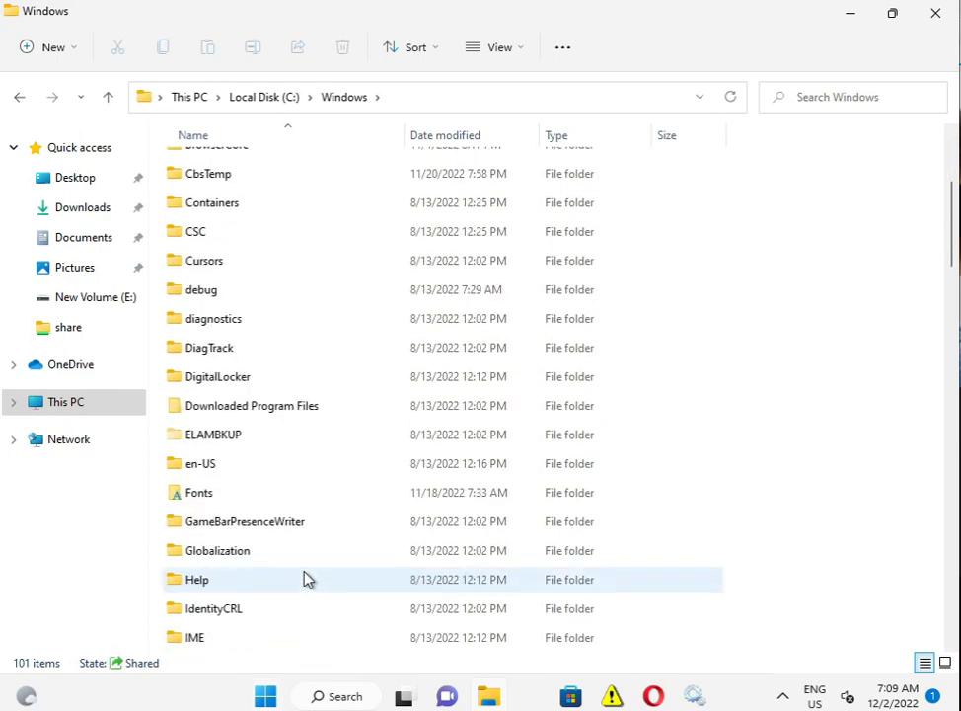
pyautogui.scroll(-5, 305, 580)
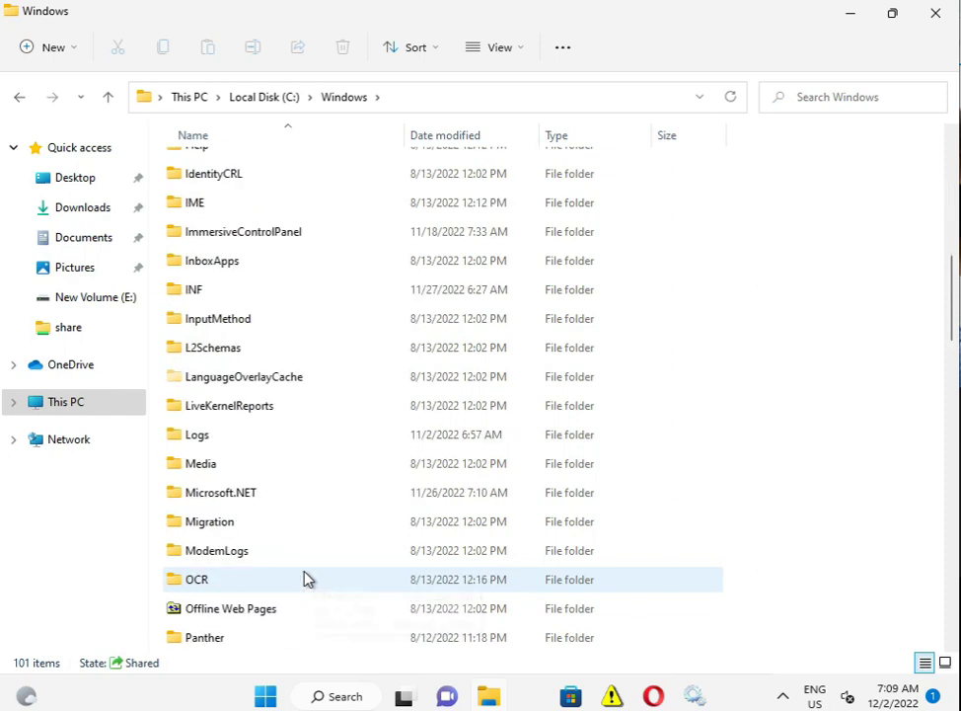
pyautogui.scroll(-5, 305, 579)
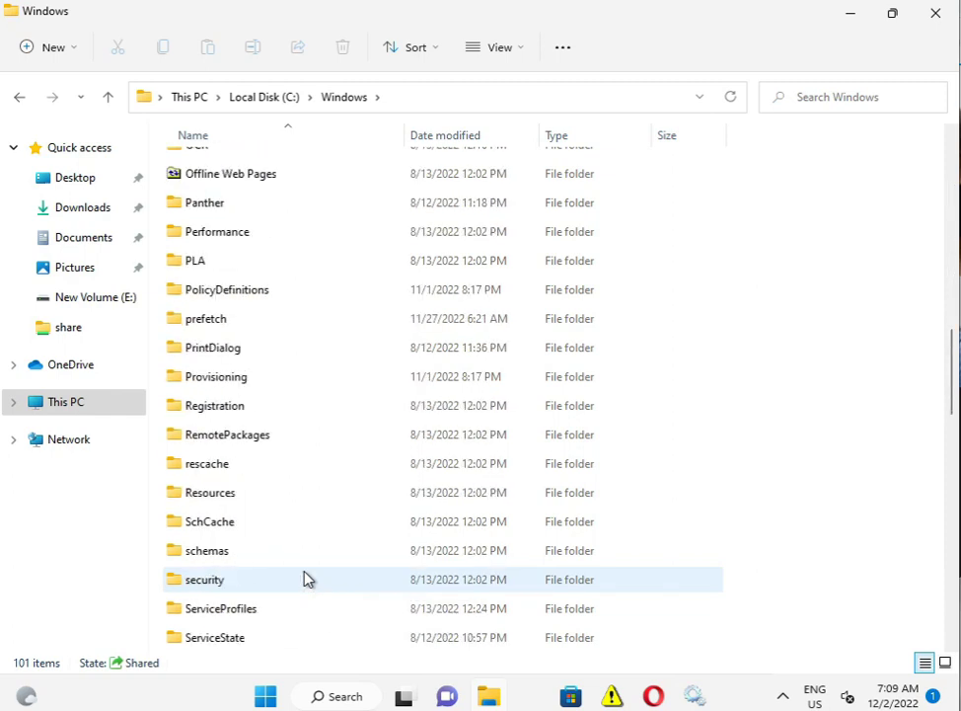
pyautogui.scroll(-3, 305, 580)
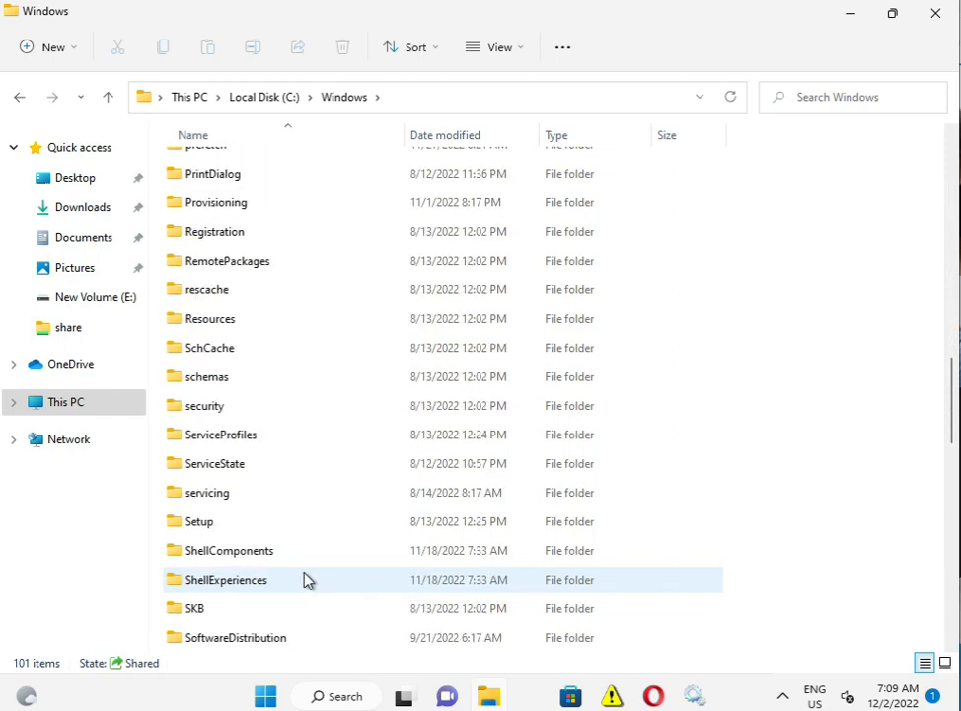
pyautogui.click(253, 554)
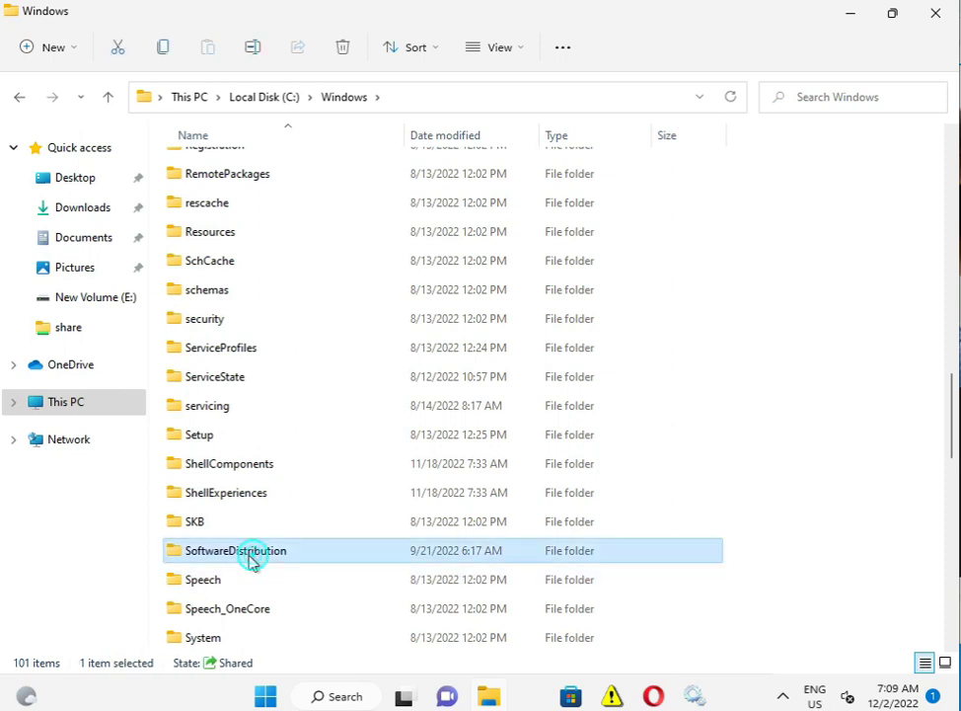
pyautogui.doubleClick(310, 554)
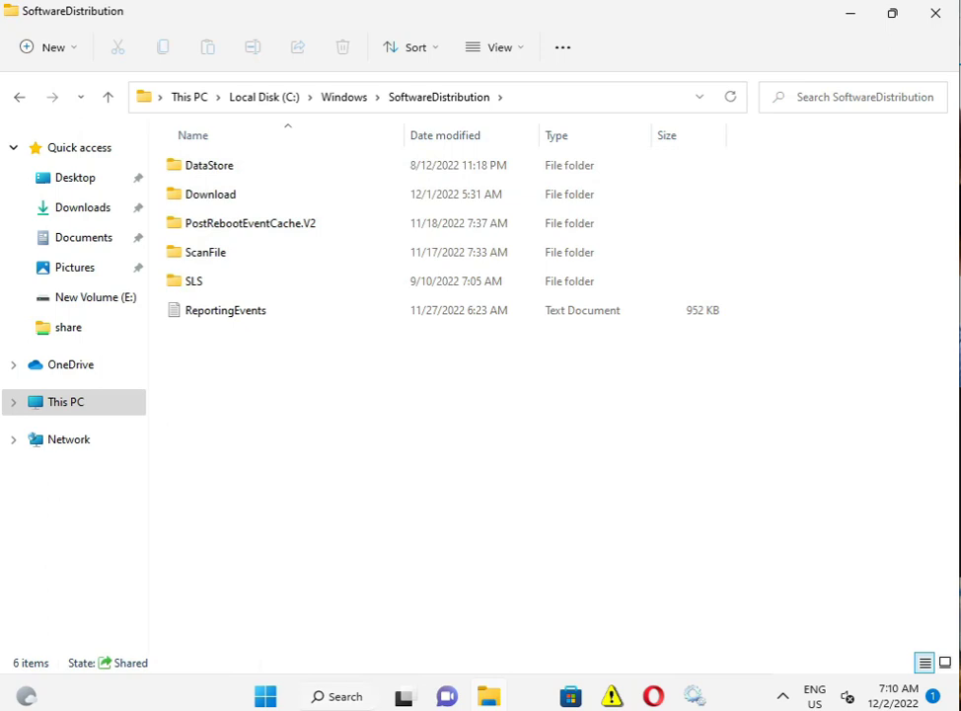
# Delete everything in the SoftwareDistribution folder, granting administrator permission for all current items, and close File Explorer.
pyautogui.click(358, 507)
pyautogui.hotkey('ctrl', 'a')
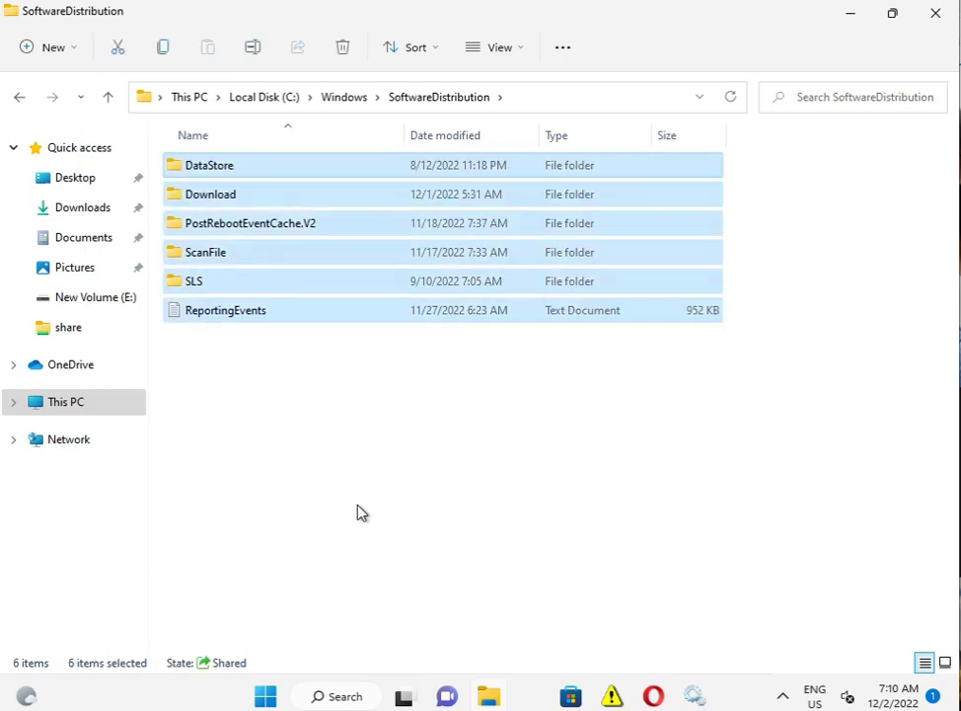
pyautogui.press('Delete')
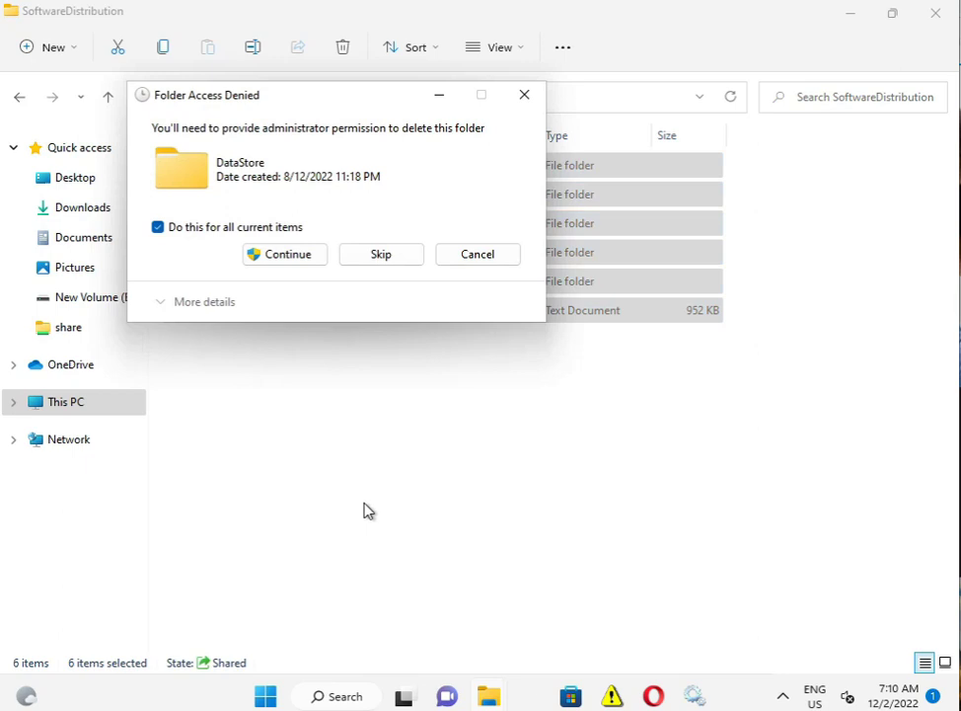
pyautogui.click(285, 255)
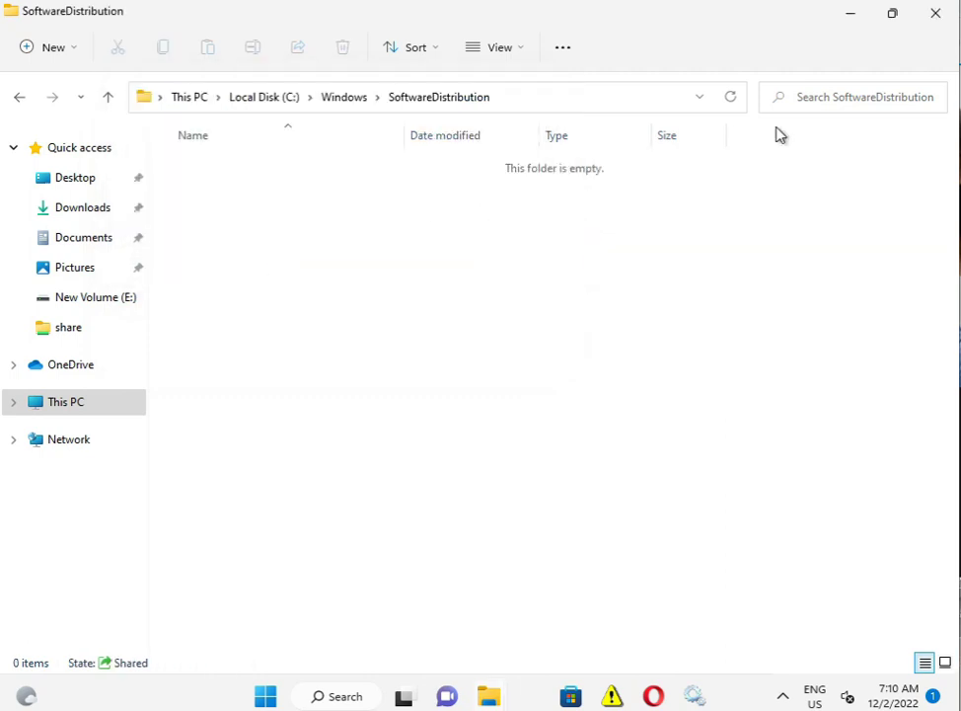
pyautogui.click(937, 16)
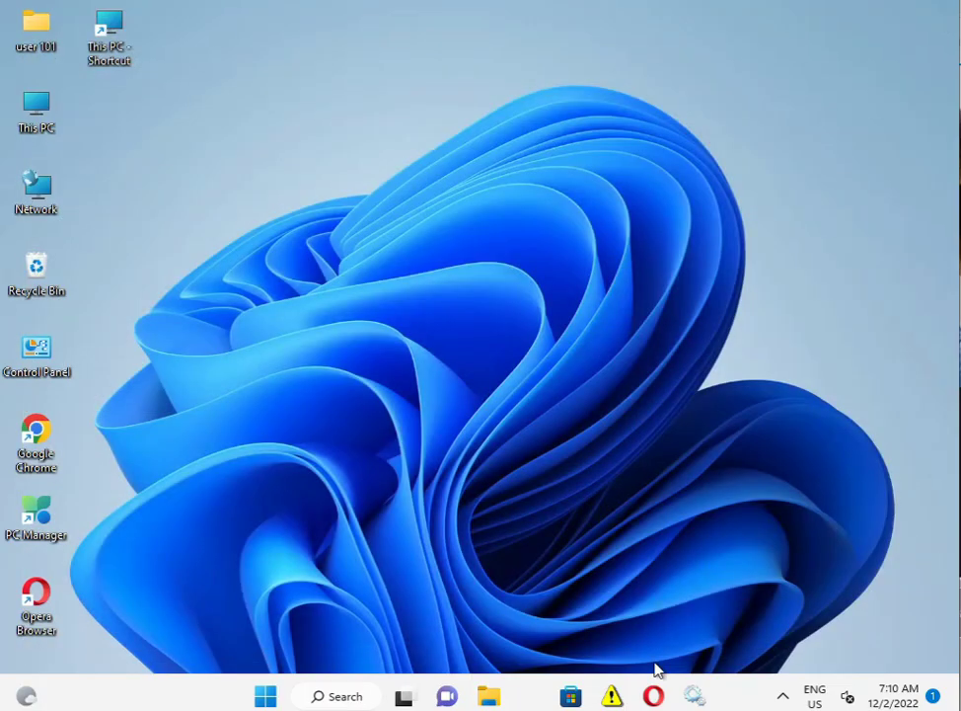
# Return to the Services app, start the Windows Update service, and close the app.
pyautogui.click(694, 697)
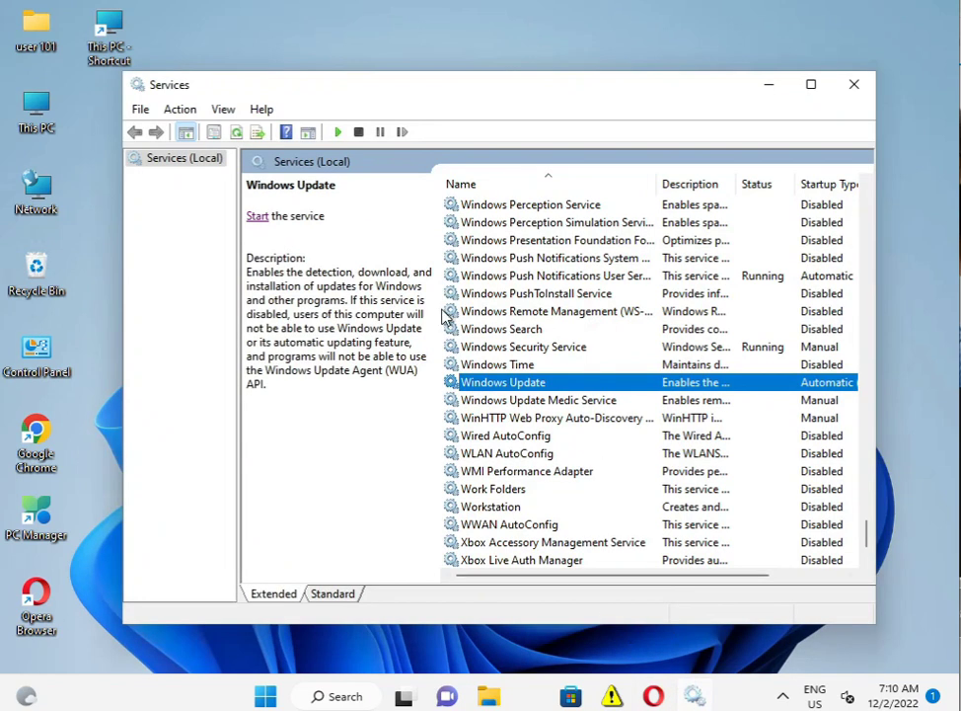
pyautogui.click(255, 217)
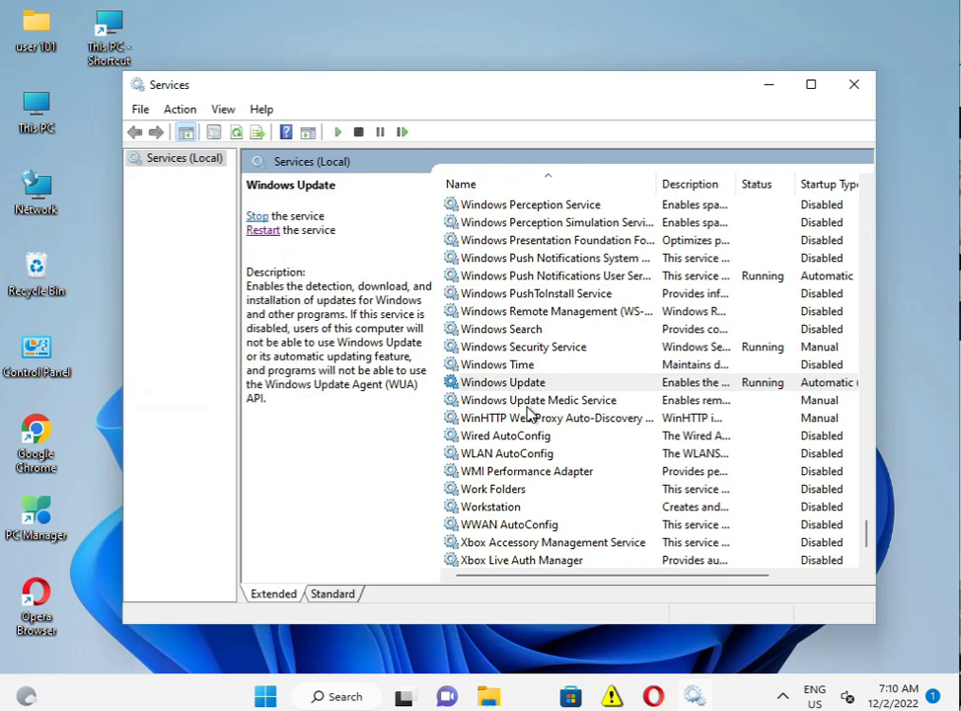
pyautogui.click(866, 88)
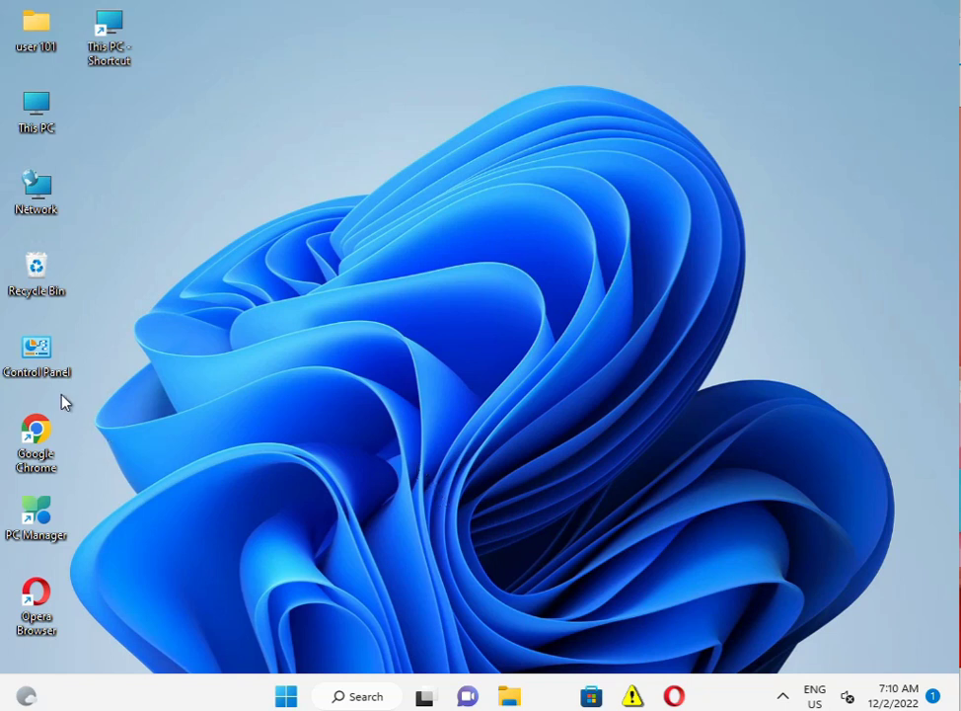
# Reopen Control Panel and go to the page for uninstalling a program.
pyautogui.doubleClick(30, 353)
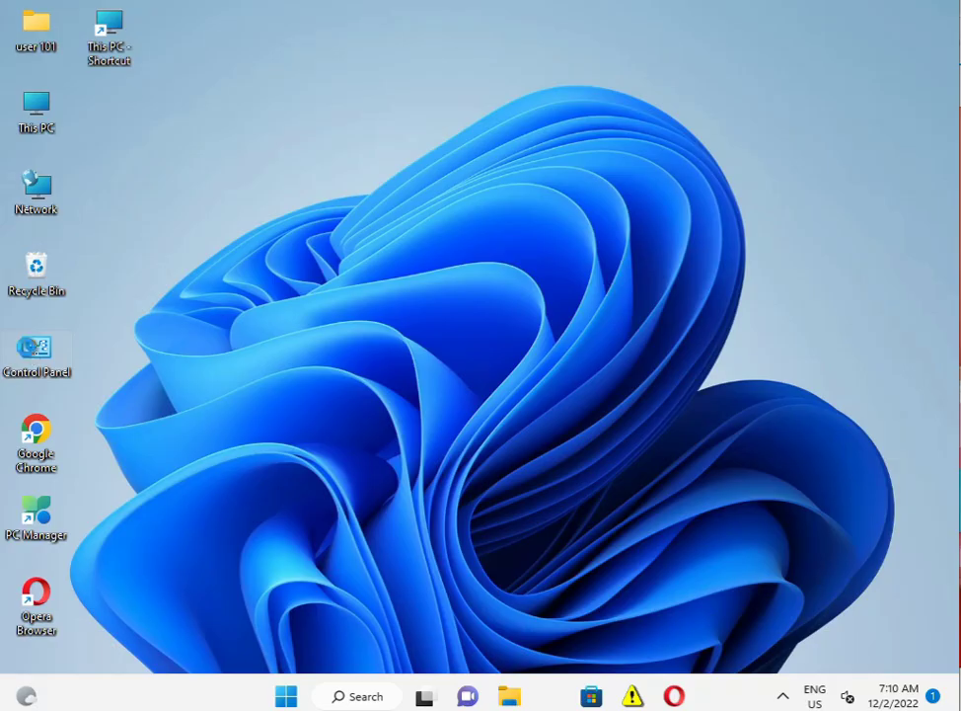
pyautogui.click(277, 369)
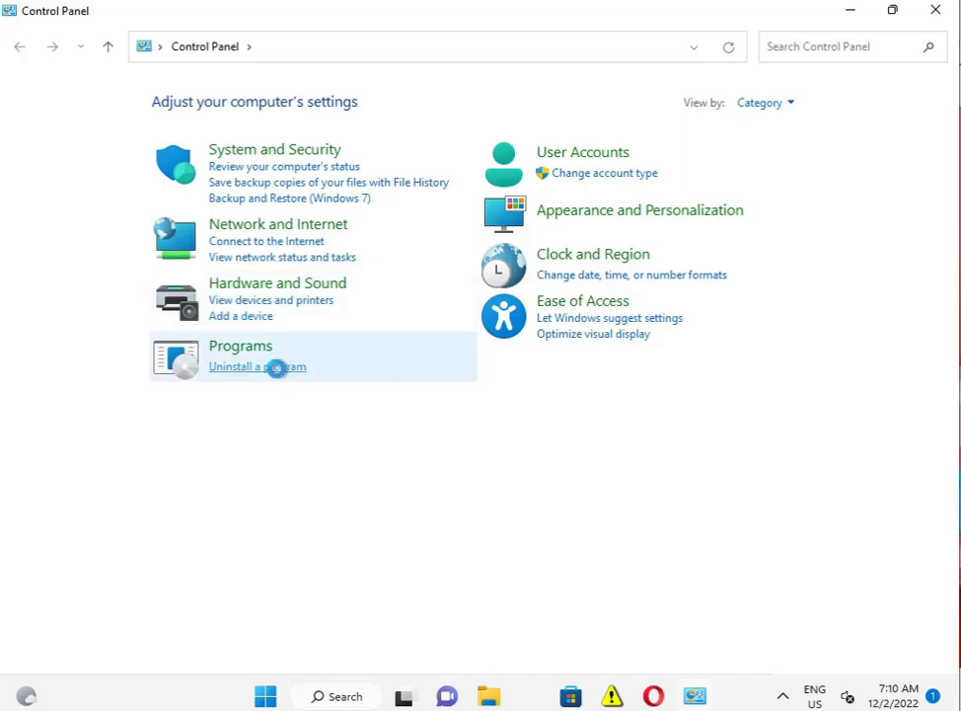